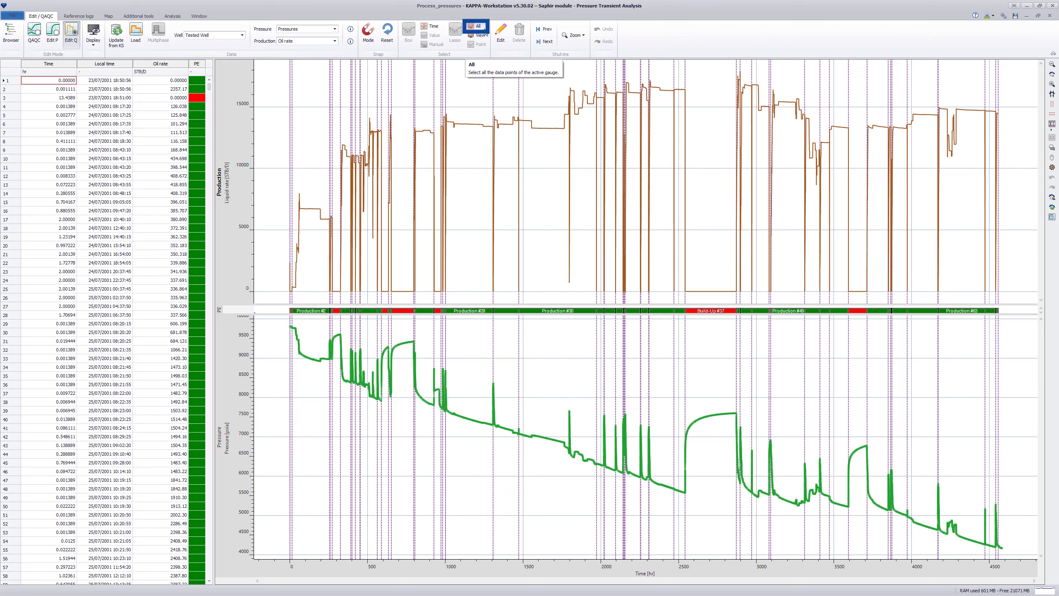
# Select the production data from about 1030 to 1760 hr by time, preview a cumulative-value Average, and discard it
pyautogui.click(432, 26)
pyautogui.moveTo(453, 100); pyautogui.dragTo(566, 124)
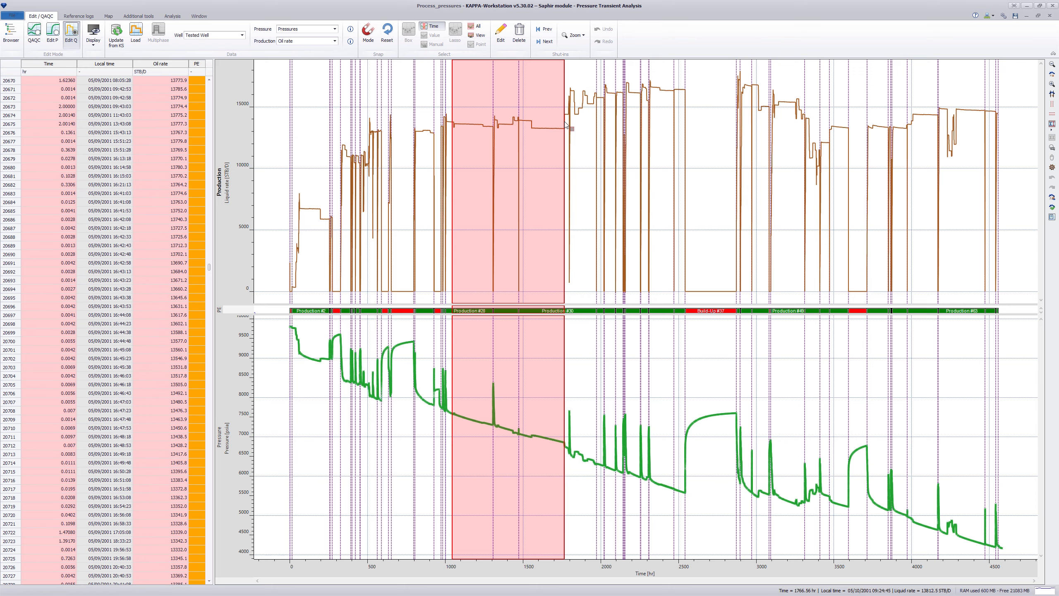
pyautogui.click(501, 34)
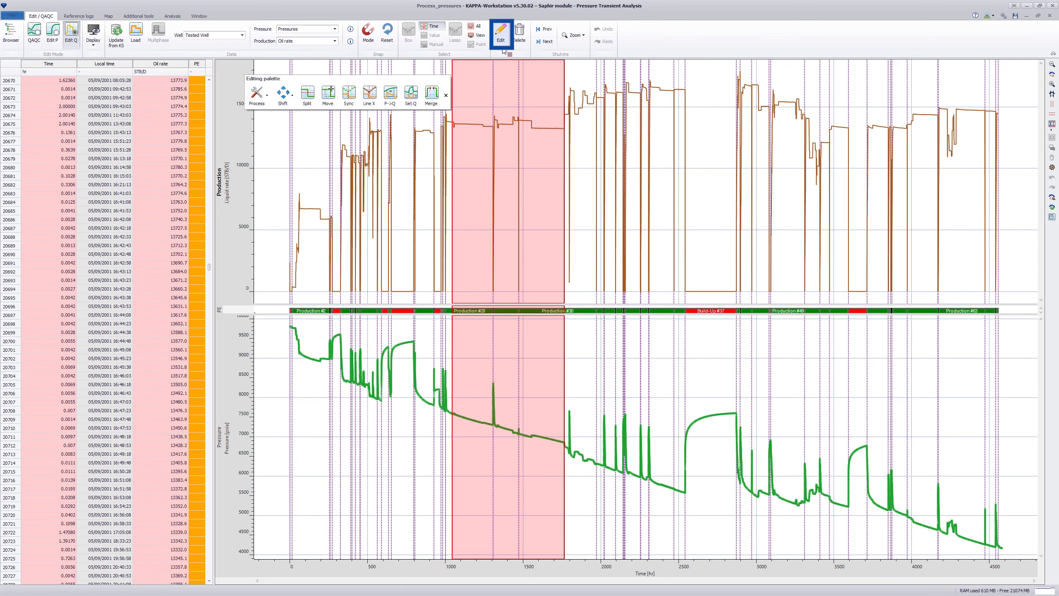
pyautogui.click(267, 99)
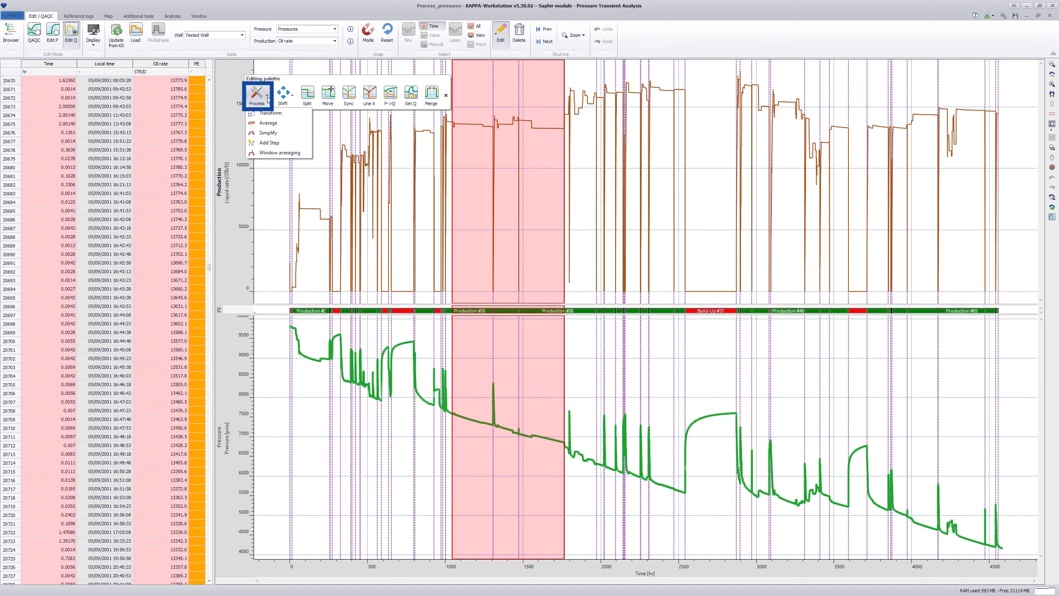
pyautogui.click(268, 122)
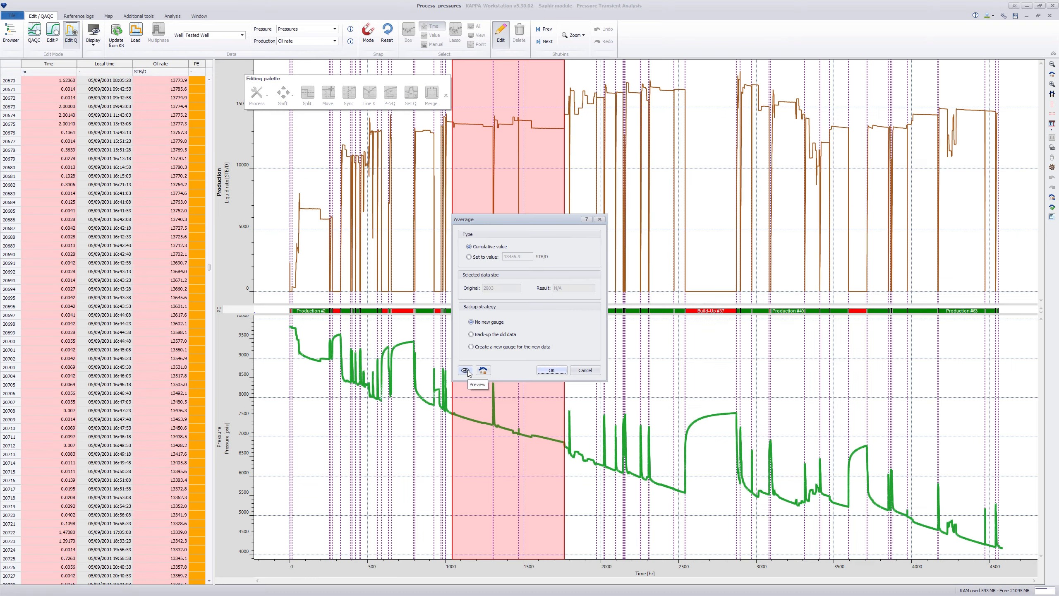
pyautogui.click(445, 391)
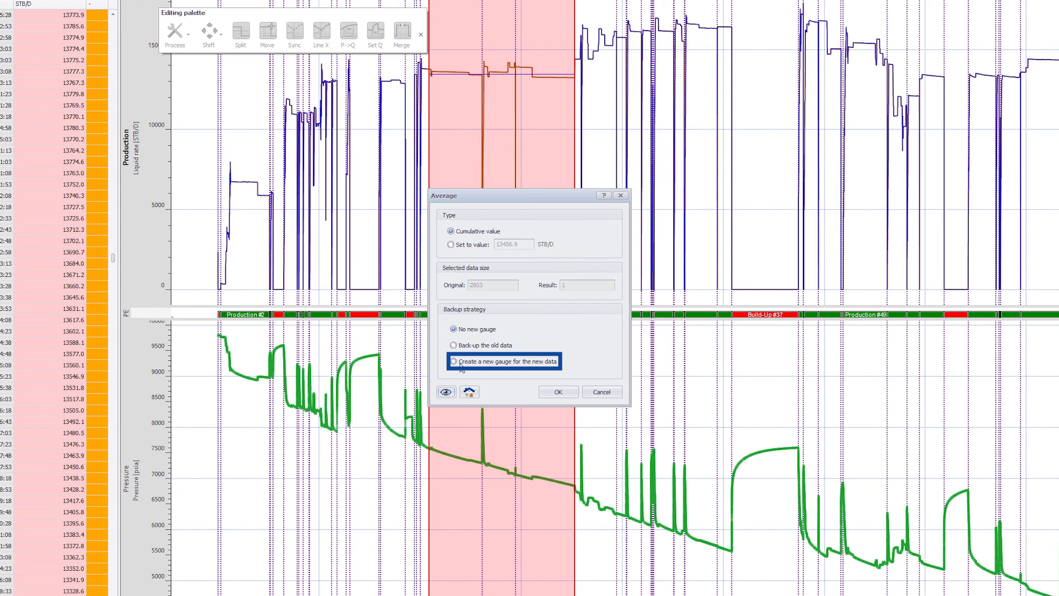
pyautogui.click(600, 392)
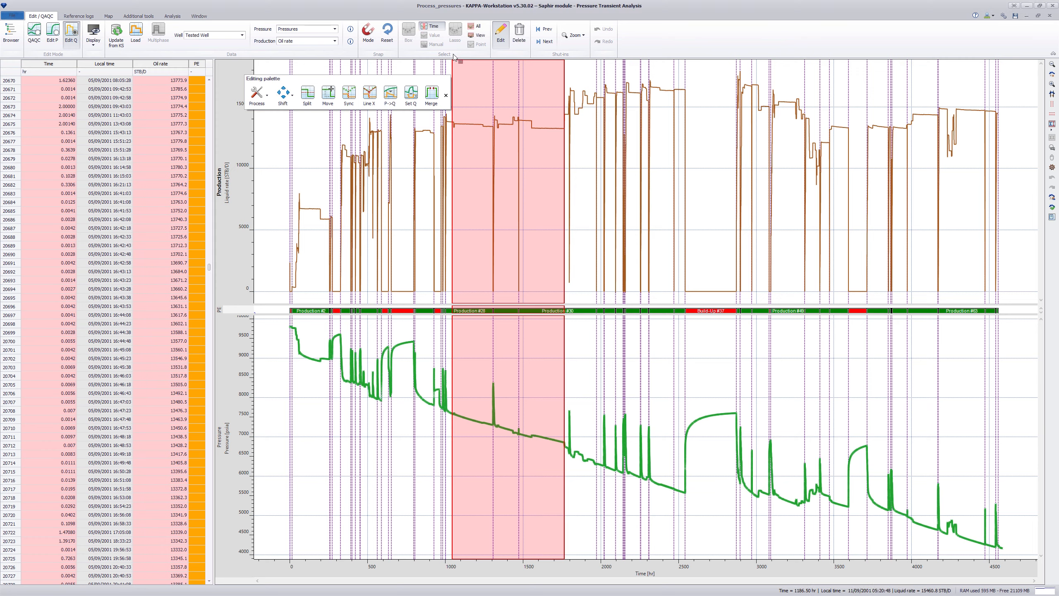
pyautogui.click(433, 27)
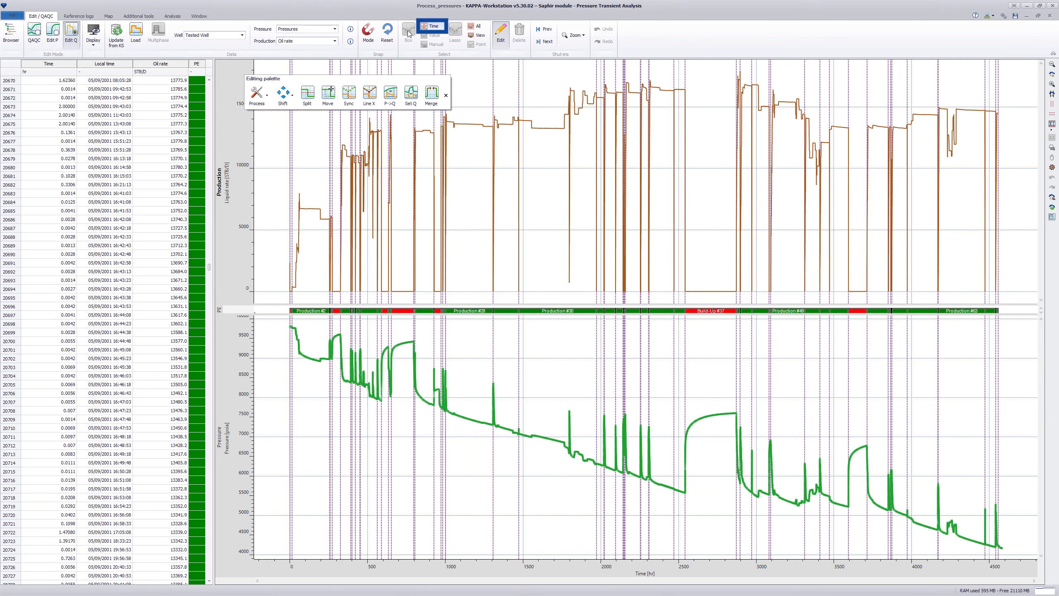
# Preview a Simplify of the whole oil rate gauge with the Δq constraint set to 5000 STB/D
pyautogui.click(268, 101)
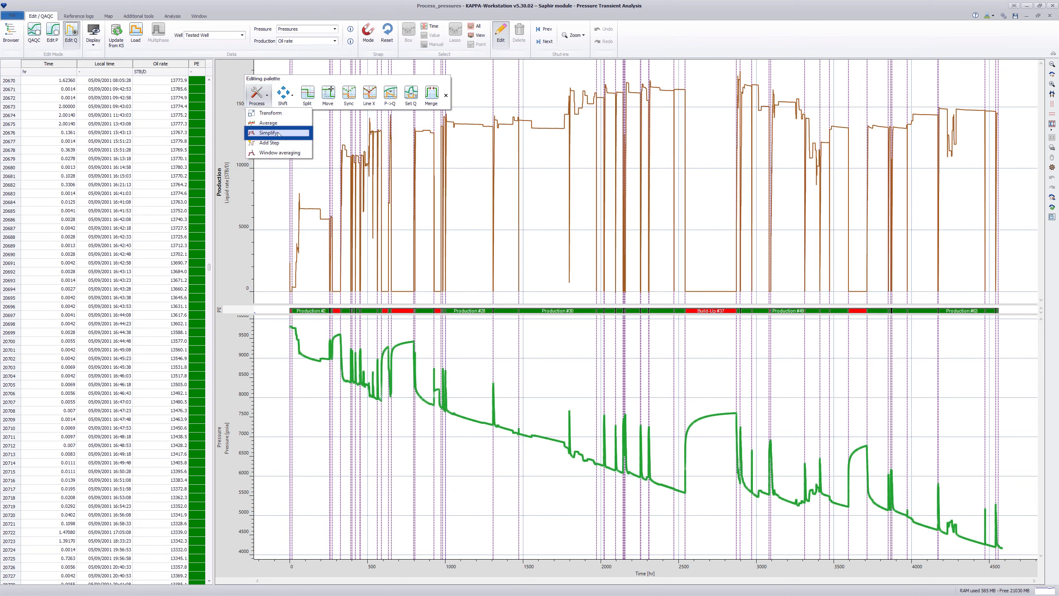
pyautogui.click(268, 133)
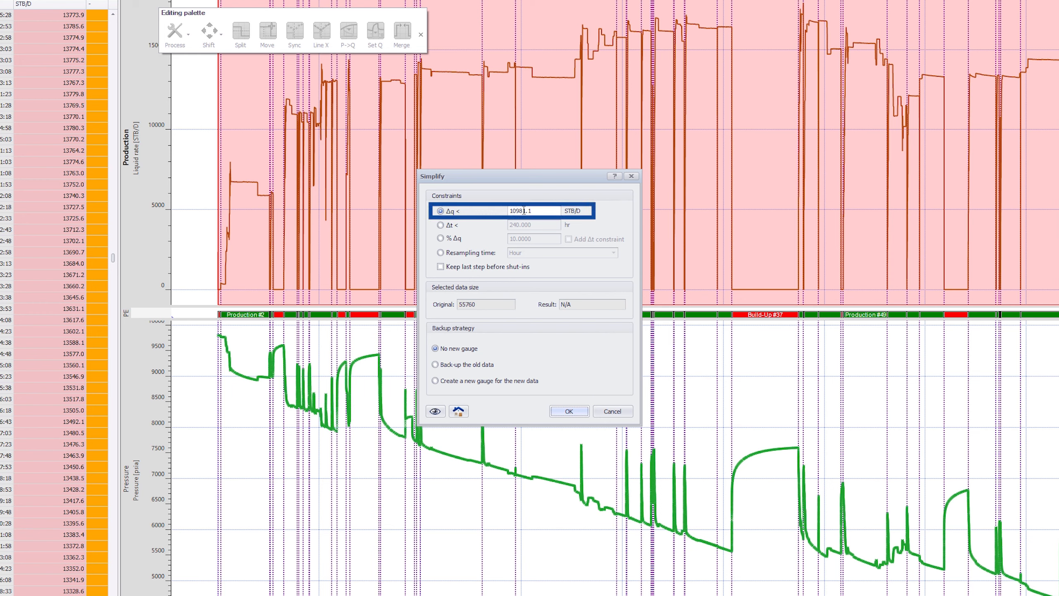
pyautogui.moveTo(536, 211); pyautogui.dragTo(504, 210)
pyautogui.write('5000')
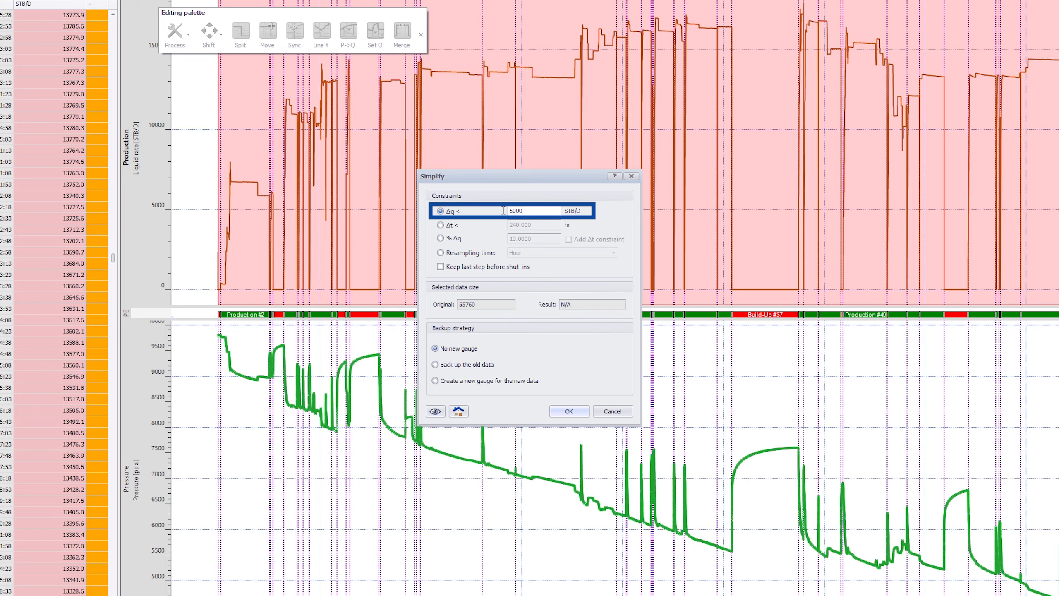
pyautogui.click(432, 411)
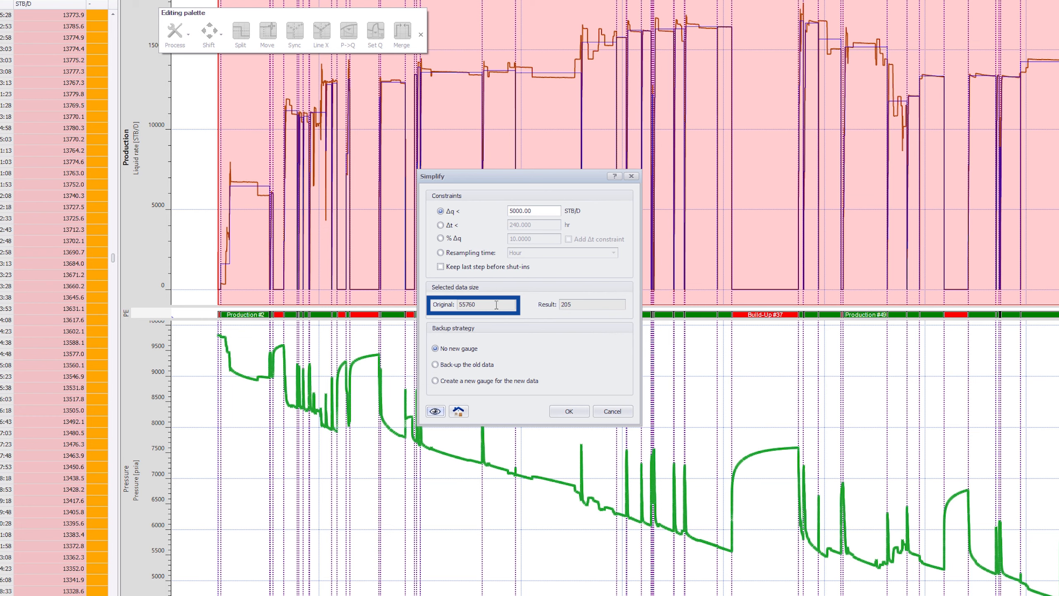
pyautogui.click(587, 306)
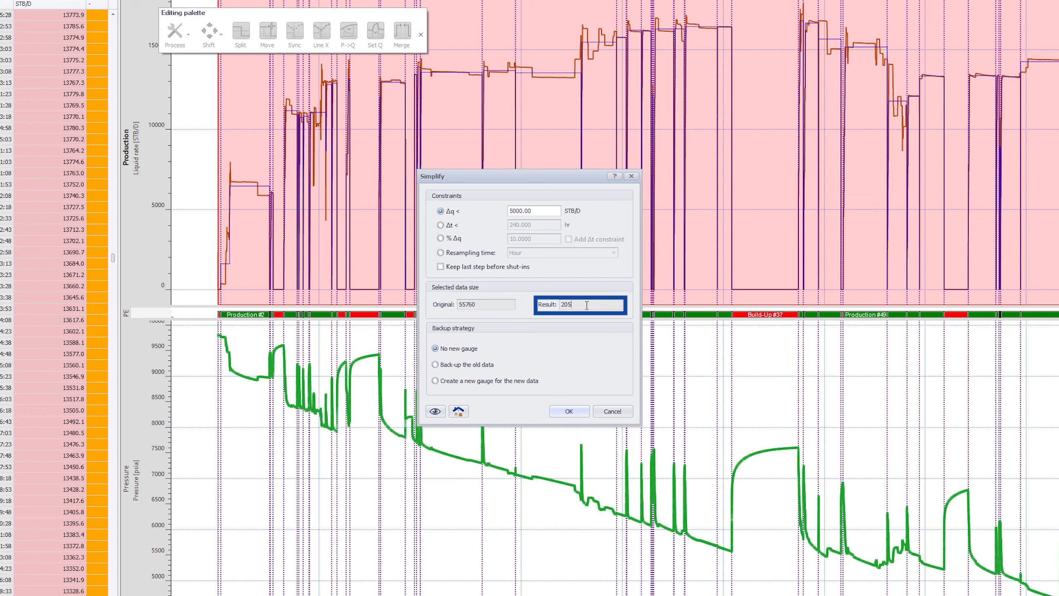
# Switch the Simplify constraint to Δt, set it to 1 hr, and preview the simplified rates
pyautogui.click(441, 225)
pyautogui.doubleClick(526, 225)
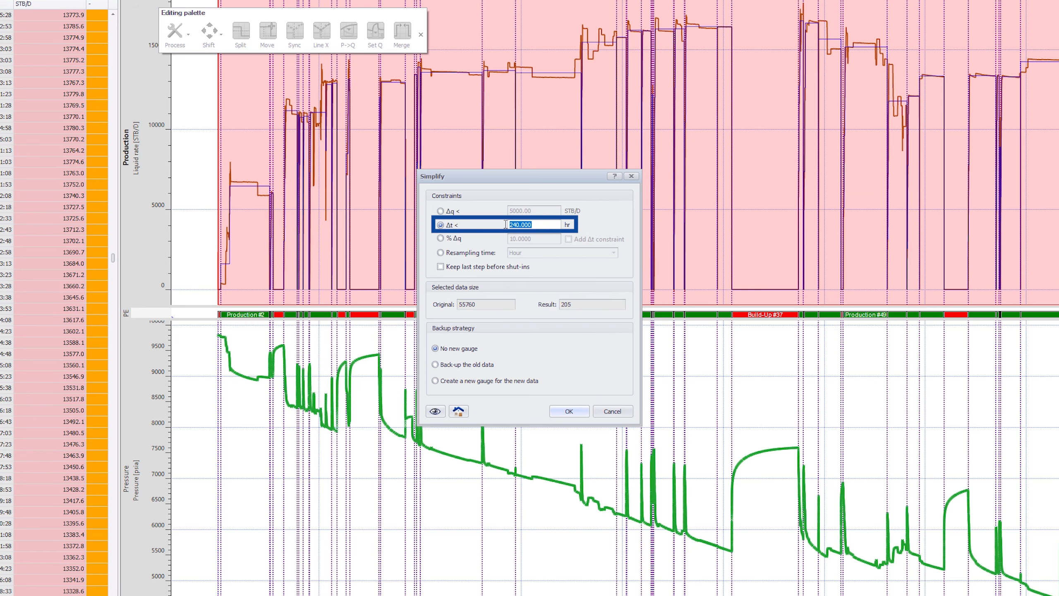
pyautogui.write('1')
pyautogui.click(435, 411)
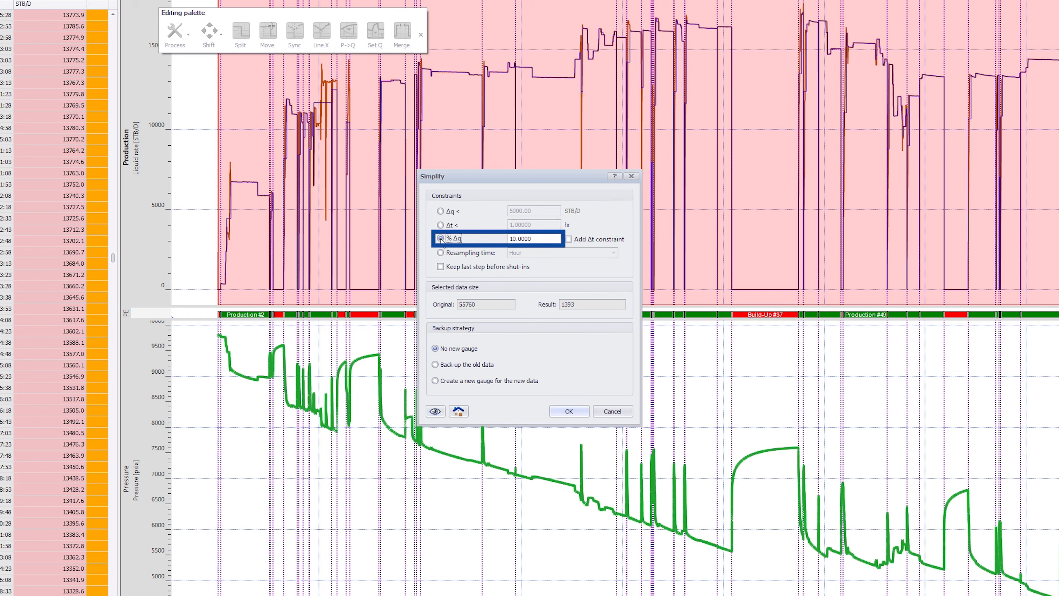
# Preview the simplification with the % Δq constraint at 10, first alone and again with the Δt constraint added
pyautogui.click(441, 239)
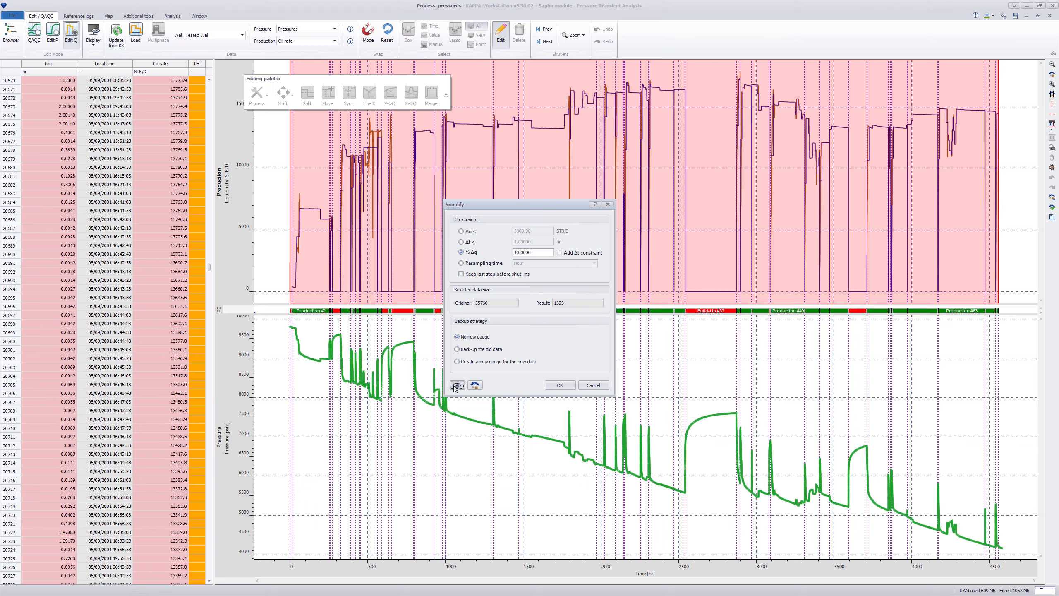
pyautogui.click(456, 385)
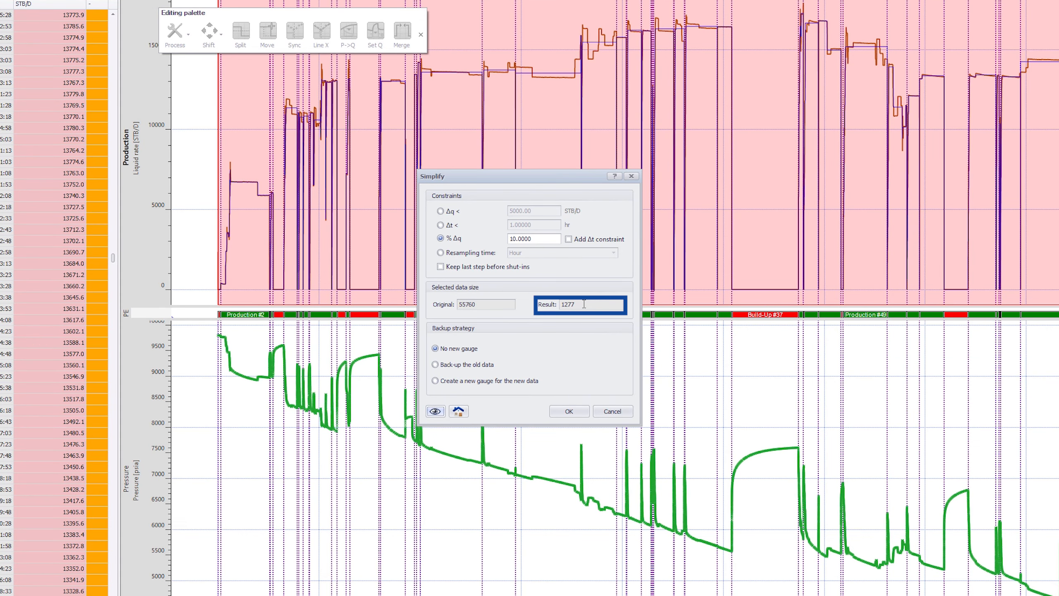
pyautogui.click(569, 239)
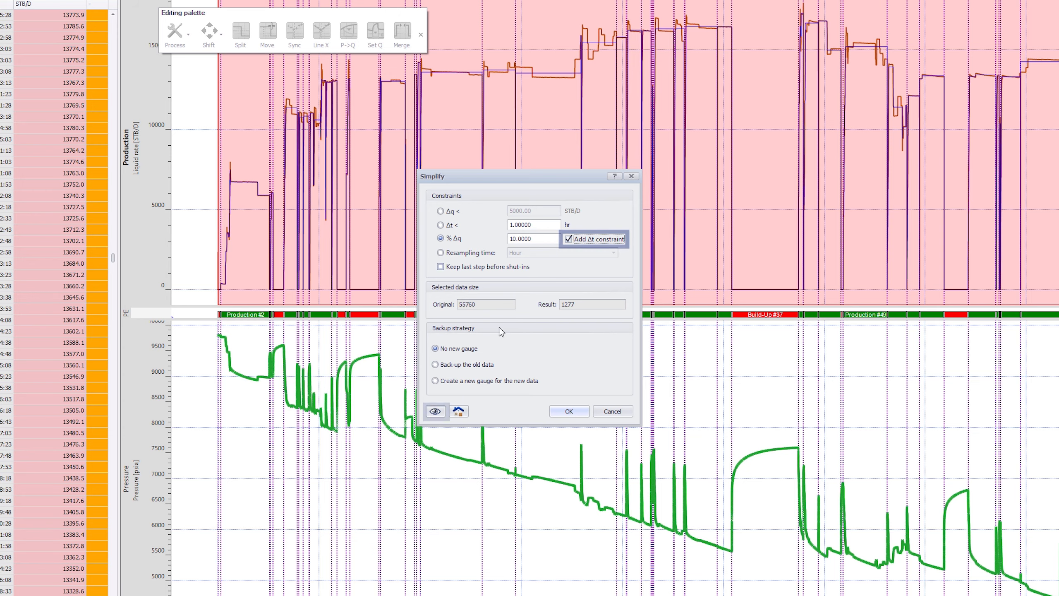
pyautogui.click(438, 415)
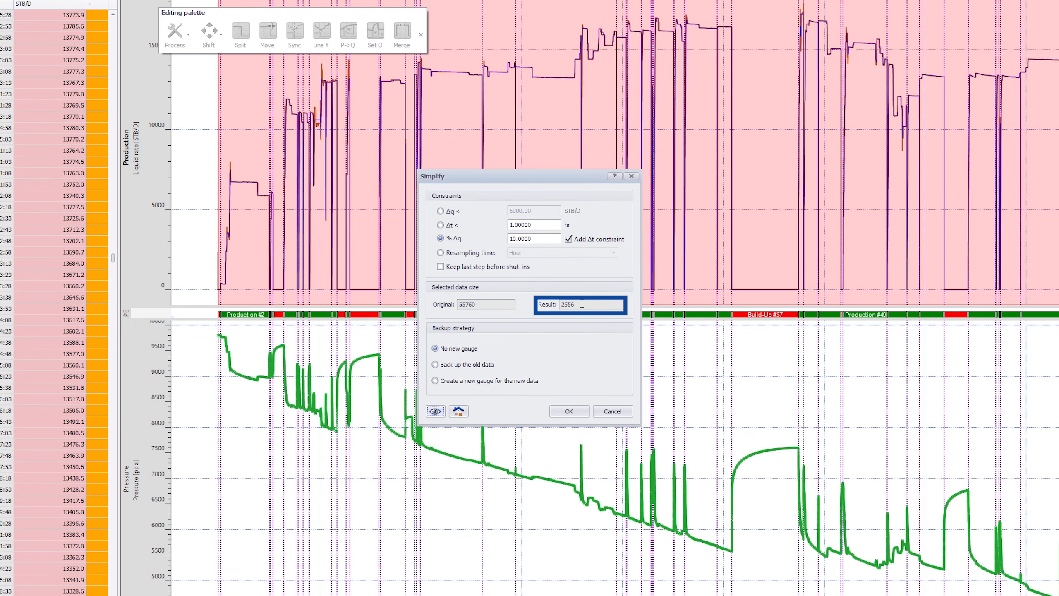
# Preview the simplified rates with the resampling time set to Day, and close Simplify without applying it
pyautogui.click(440, 252)
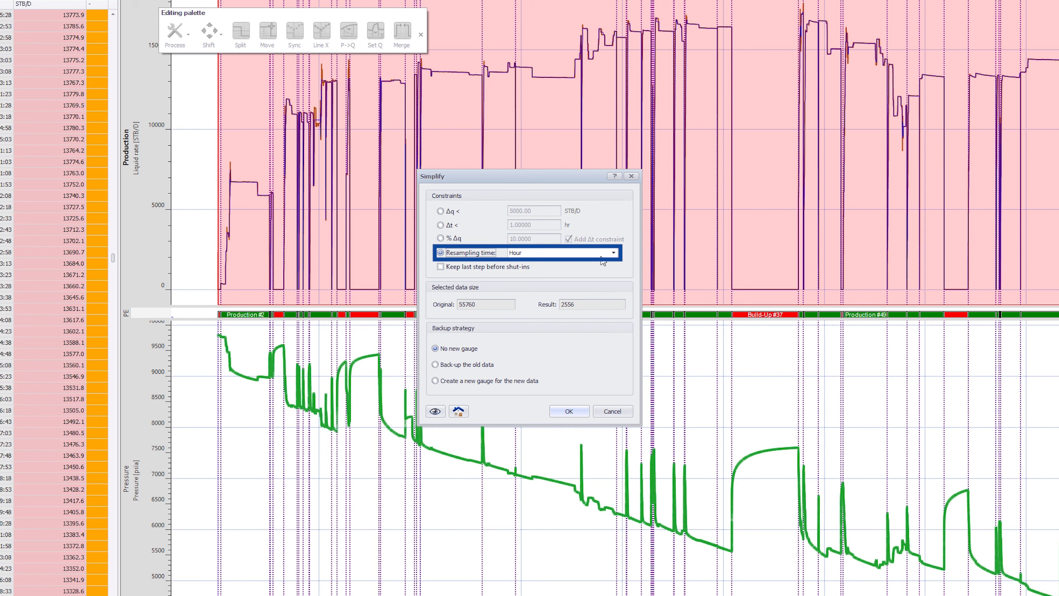
pyautogui.click(614, 253)
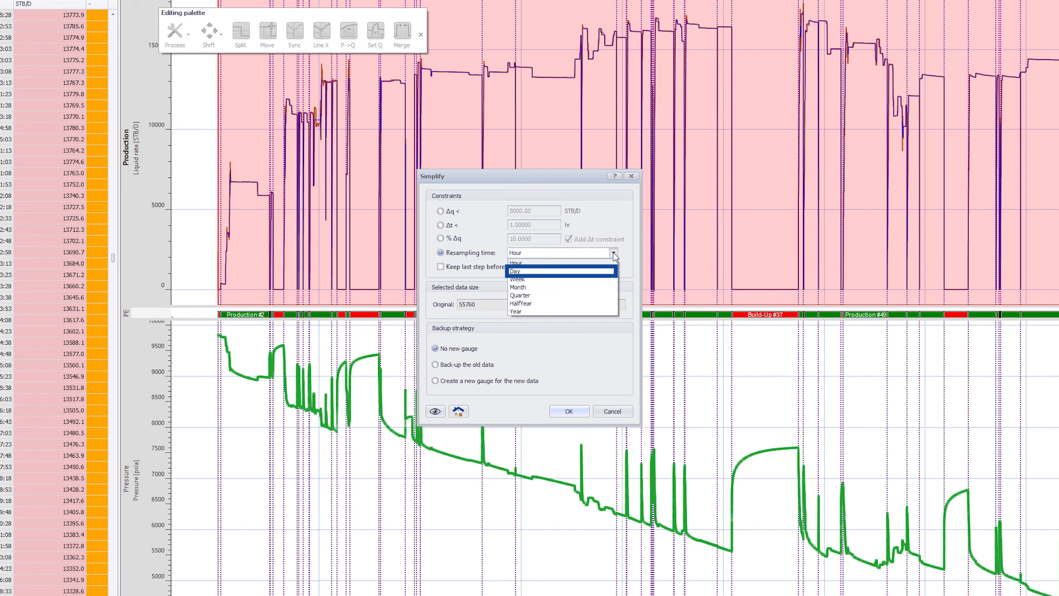
pyautogui.click(582, 271)
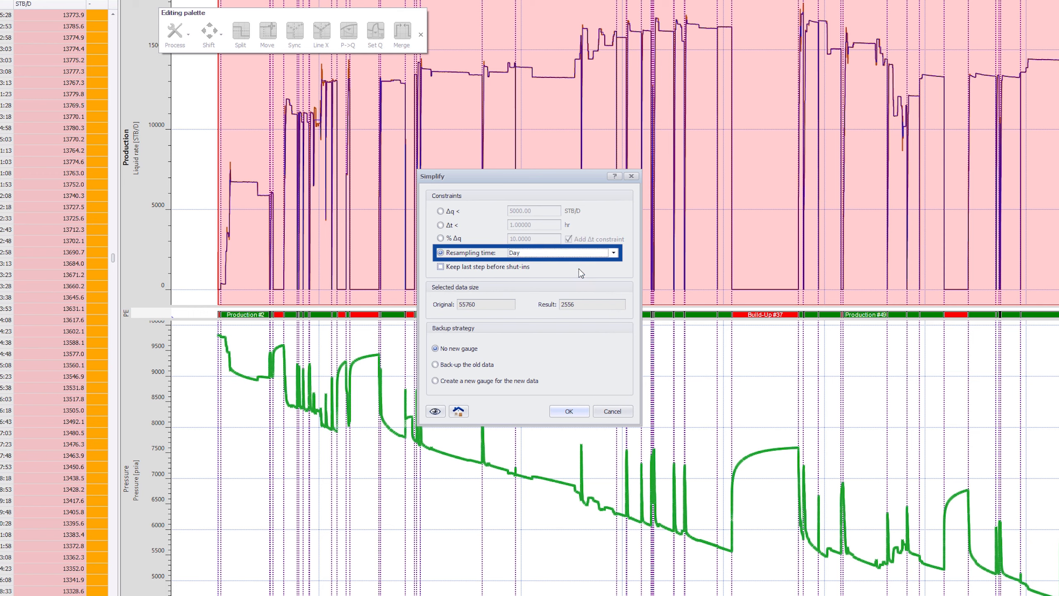
pyautogui.click(435, 411)
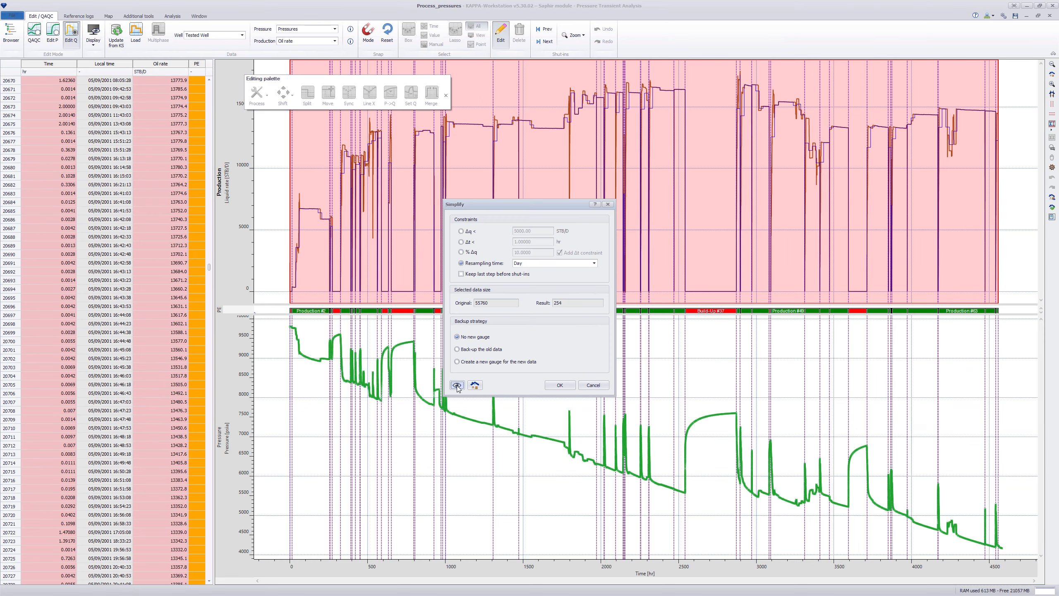
pyautogui.click(601, 412)
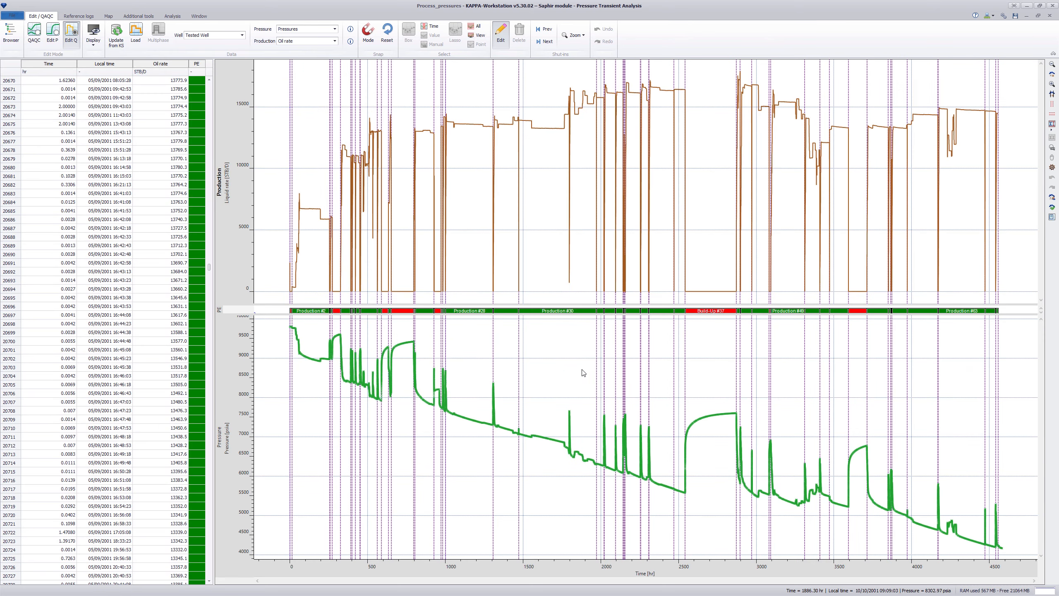
# Preview Window averaging of the oil rate with a 60 min output frequency and 30 min averaging window, and cancel it
pyautogui.click(500, 33)
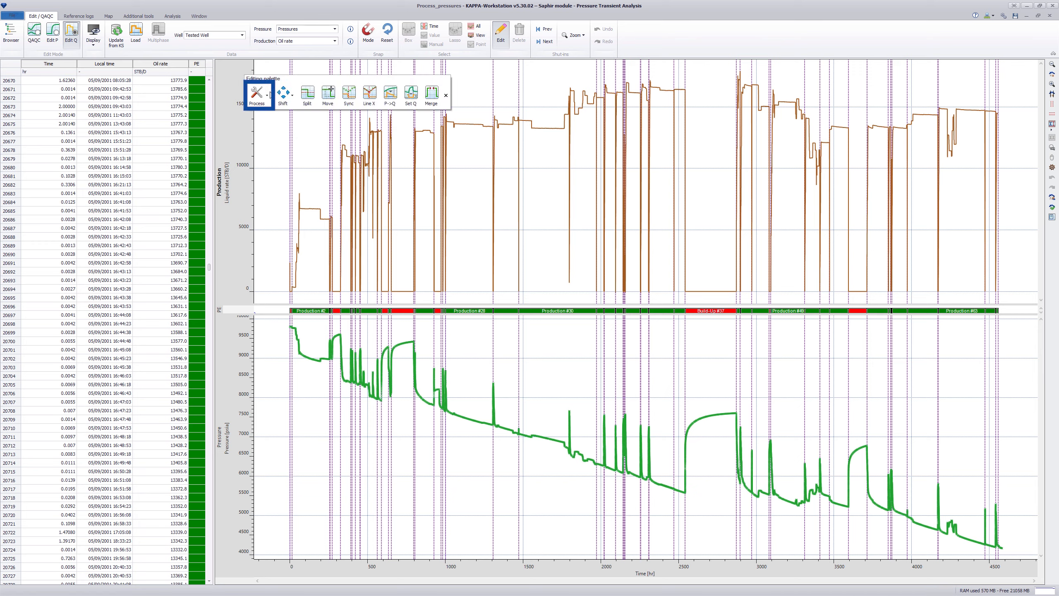
pyautogui.click(267, 96)
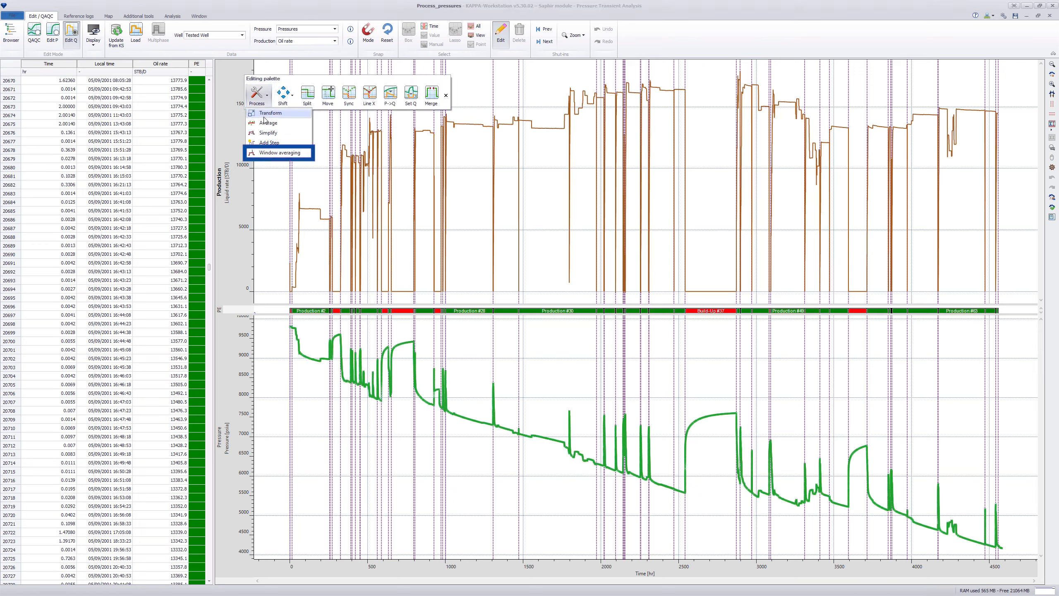
pyautogui.click(265, 152)
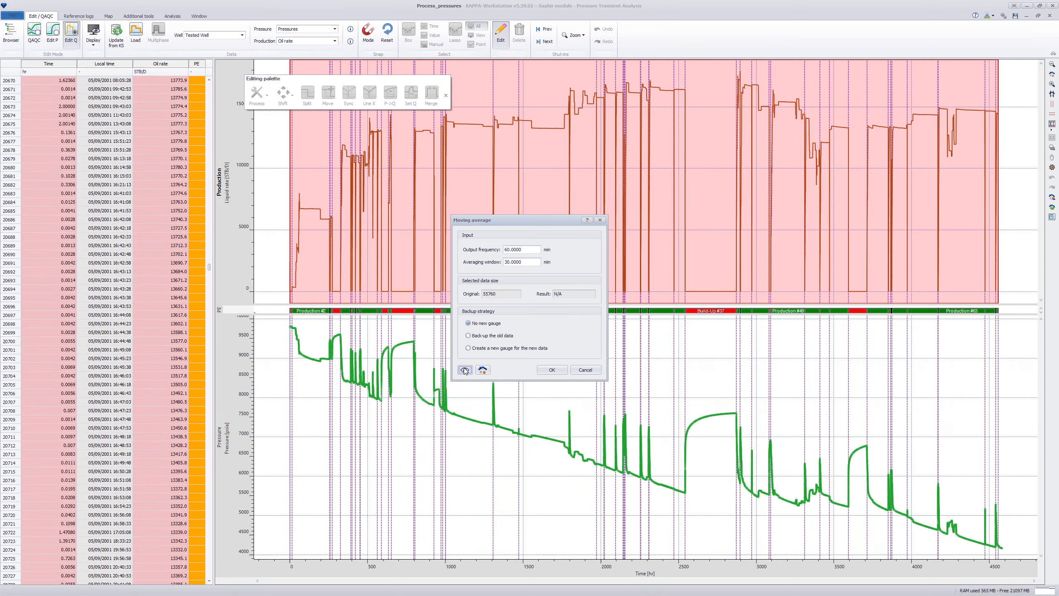
pyautogui.click(465, 370)
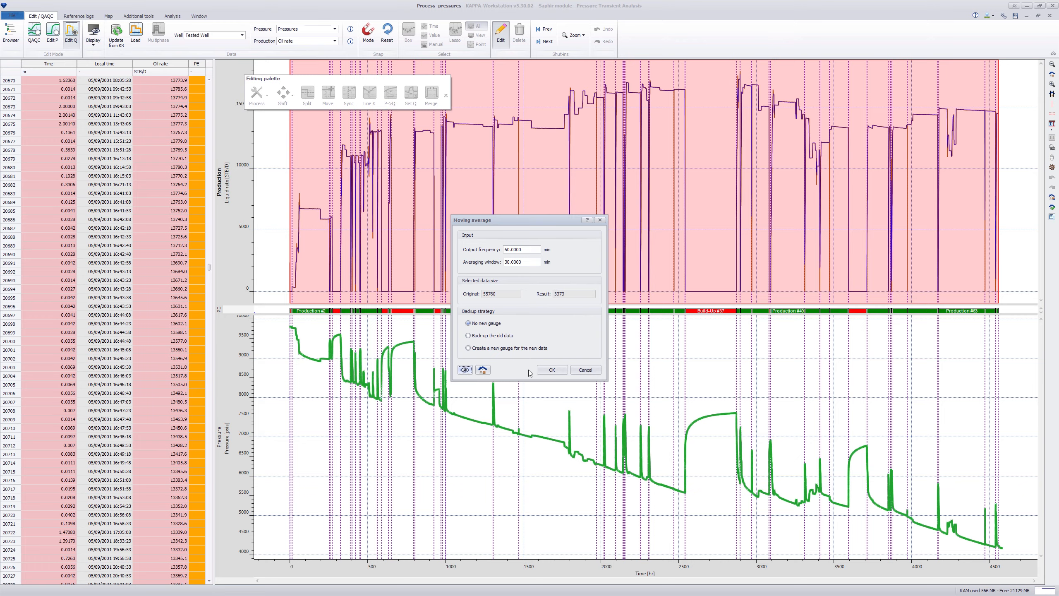
pyautogui.click(577, 371)
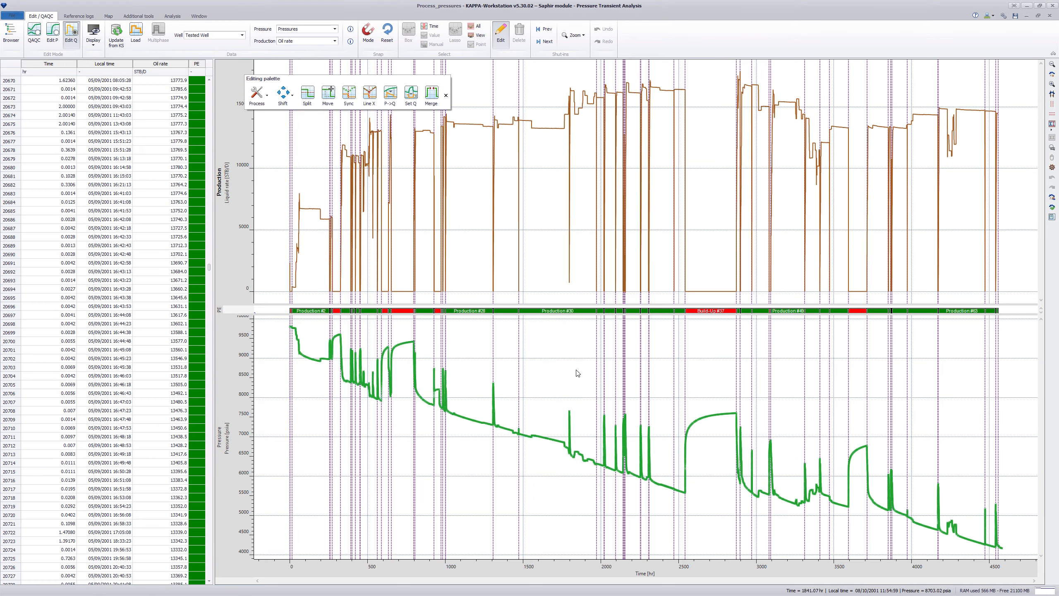
# Preview adding a 50 hr step at the beginning of the oil rate history, and cancel it
pyautogui.click(268, 98)
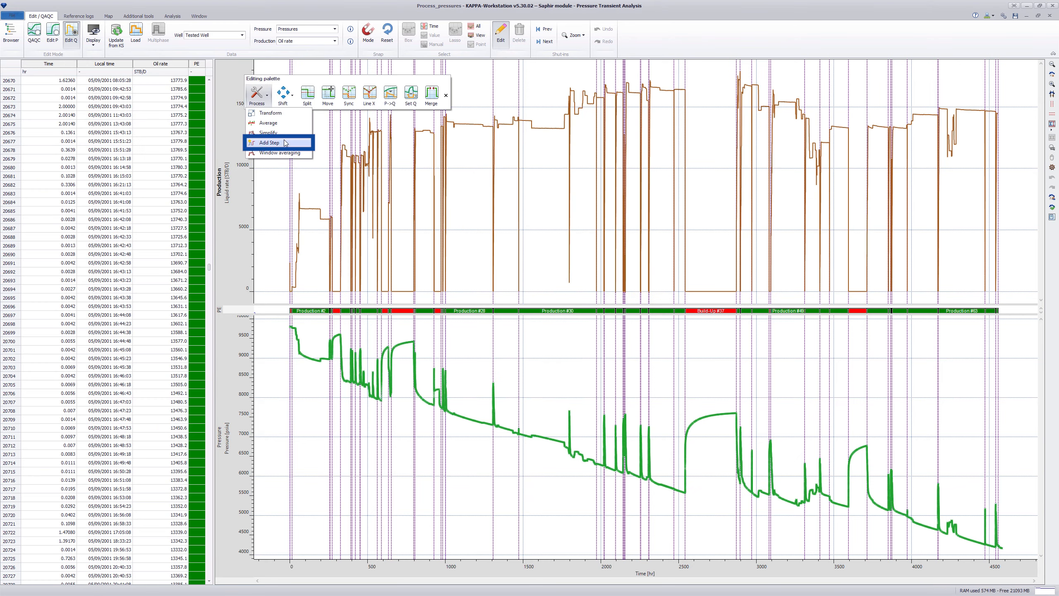
pyautogui.click(269, 142)
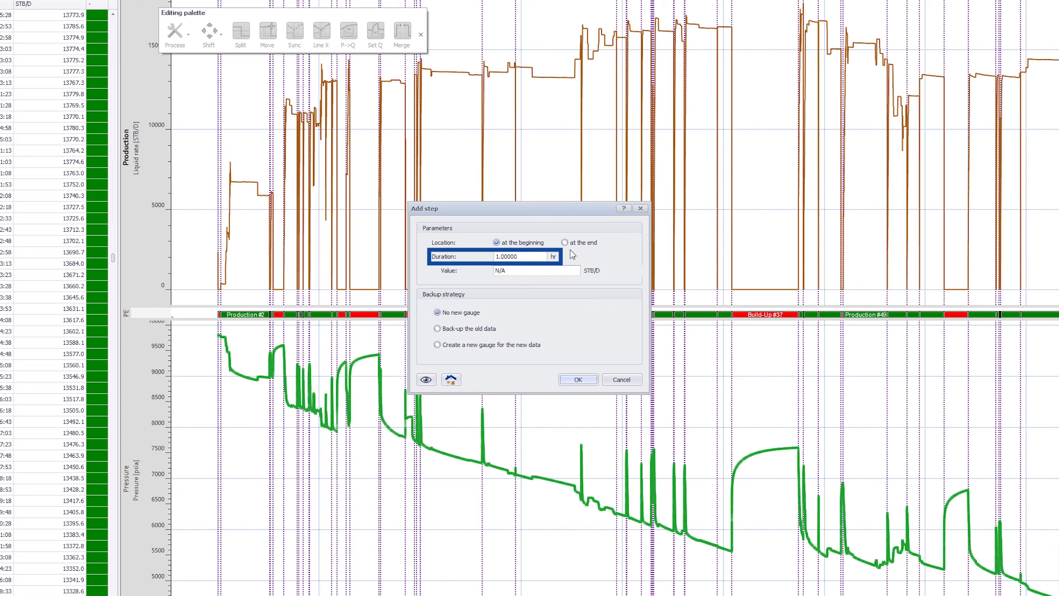
pyautogui.doubleClick(531, 256)
pyautogui.write('50')
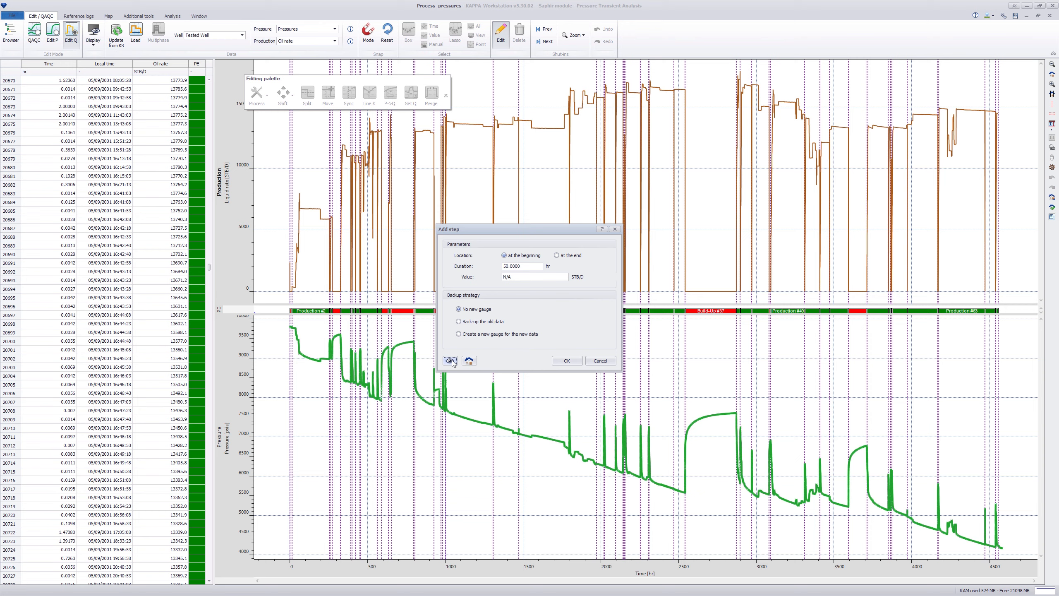
pyautogui.click(426, 379)
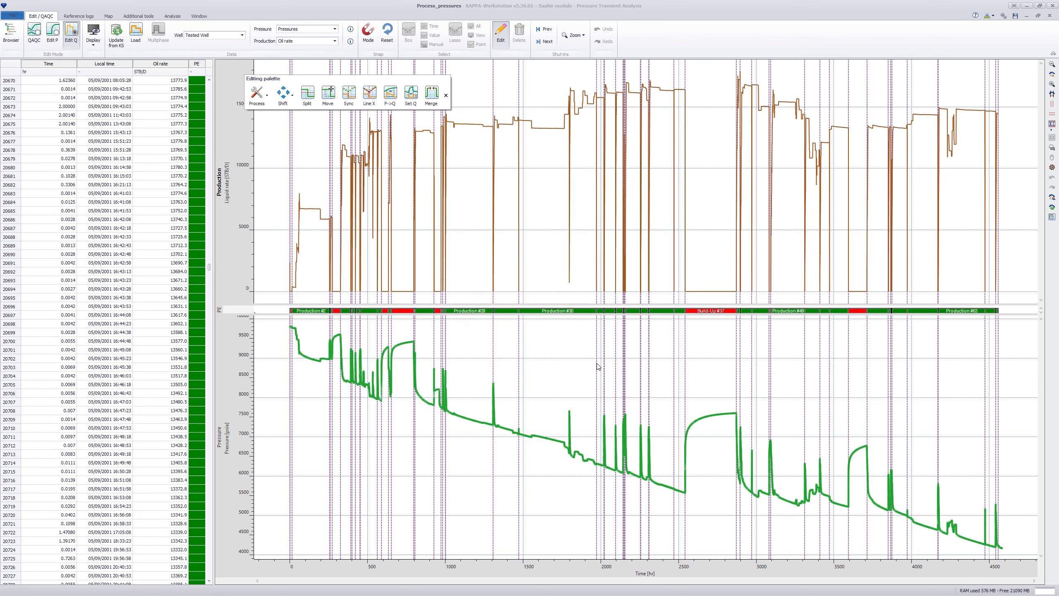
pyautogui.click(599, 362)
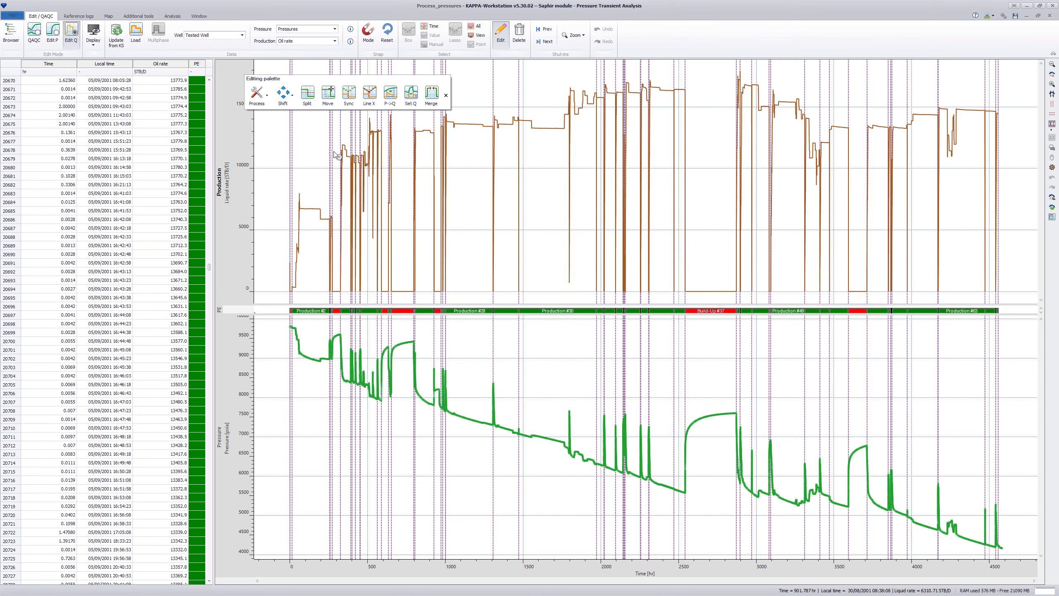
# Review the Transform formula options for the oil rate gauge and close them without applying a transformation
pyautogui.click(269, 103)
pyautogui.click(274, 114)
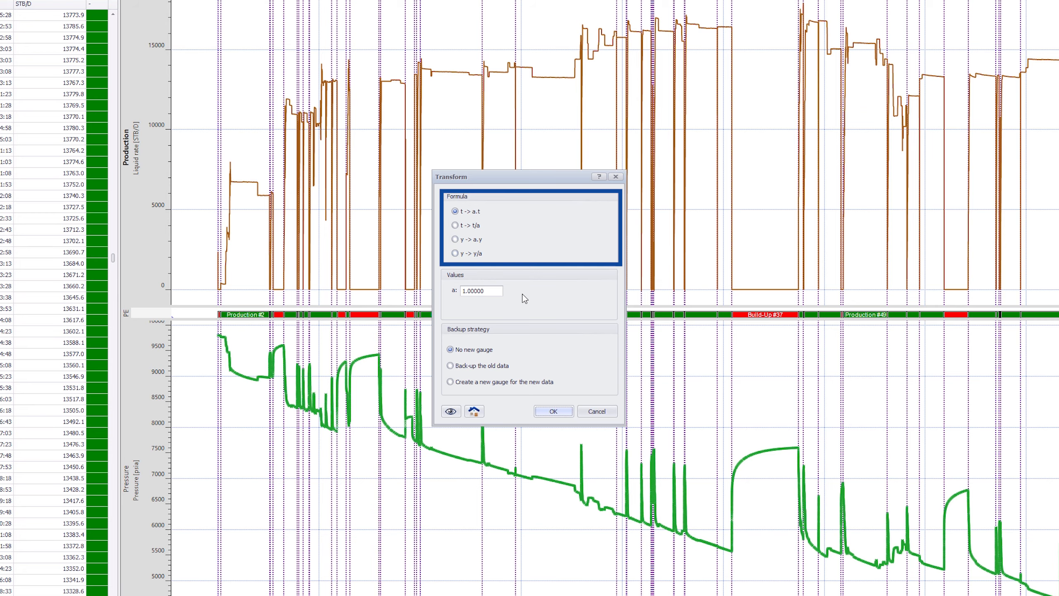
pyautogui.click(589, 411)
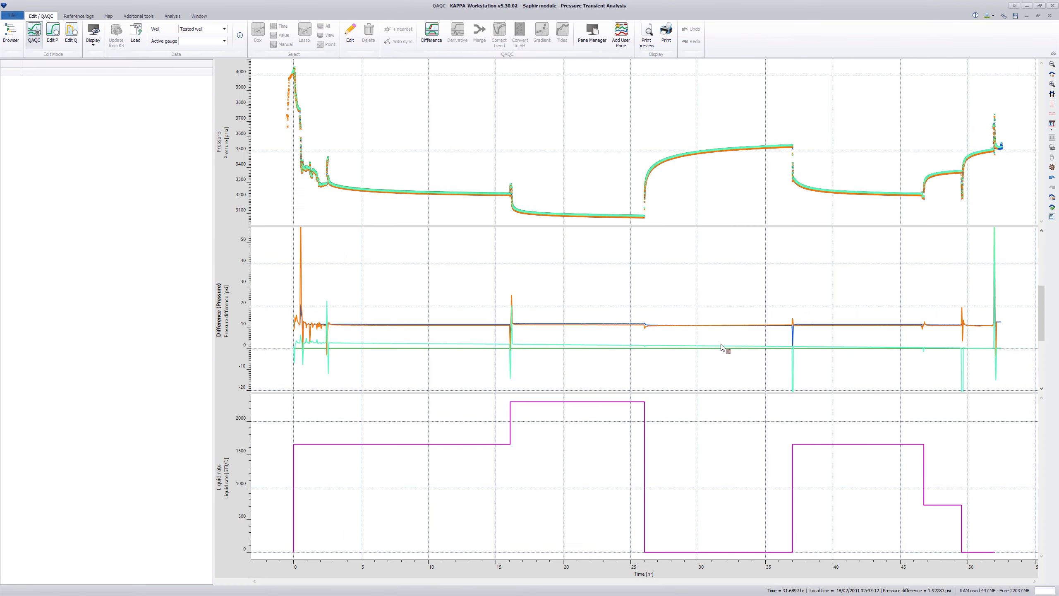